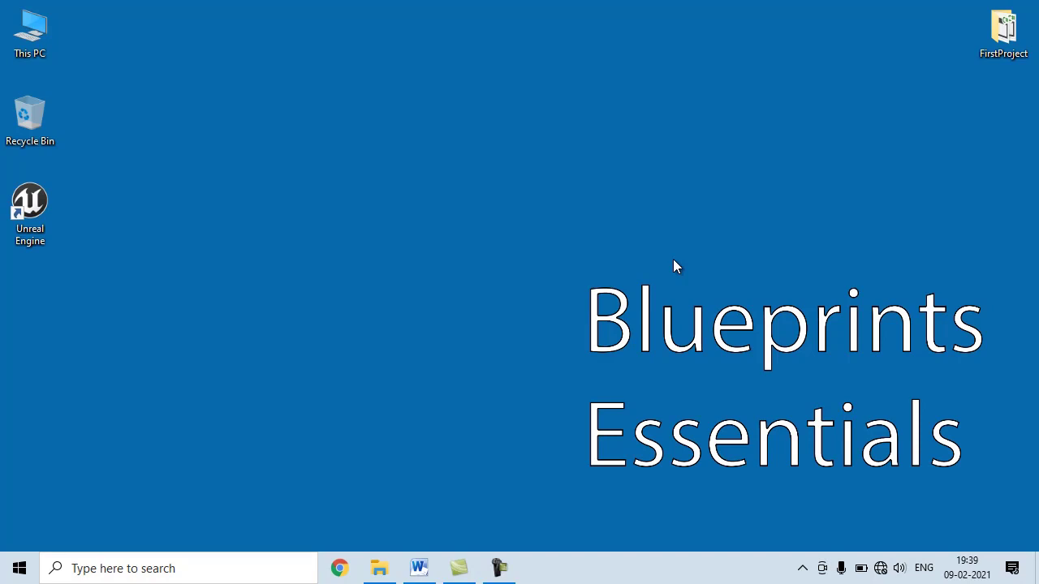
- Launch Unreal Engine and open BlueprintsEssentials from Recent Projects
double_click(38, 204)
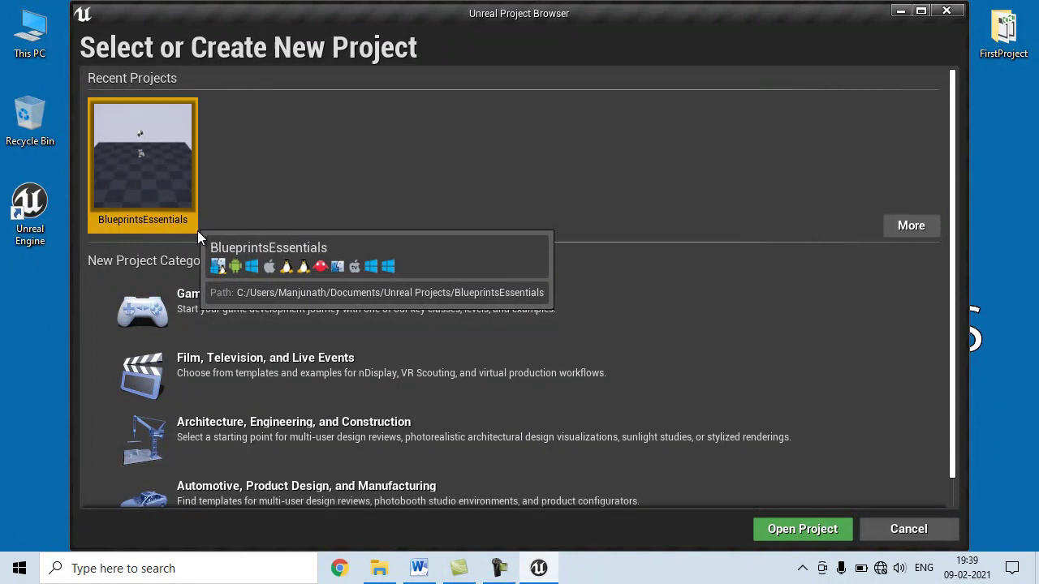
left_click(809, 529)
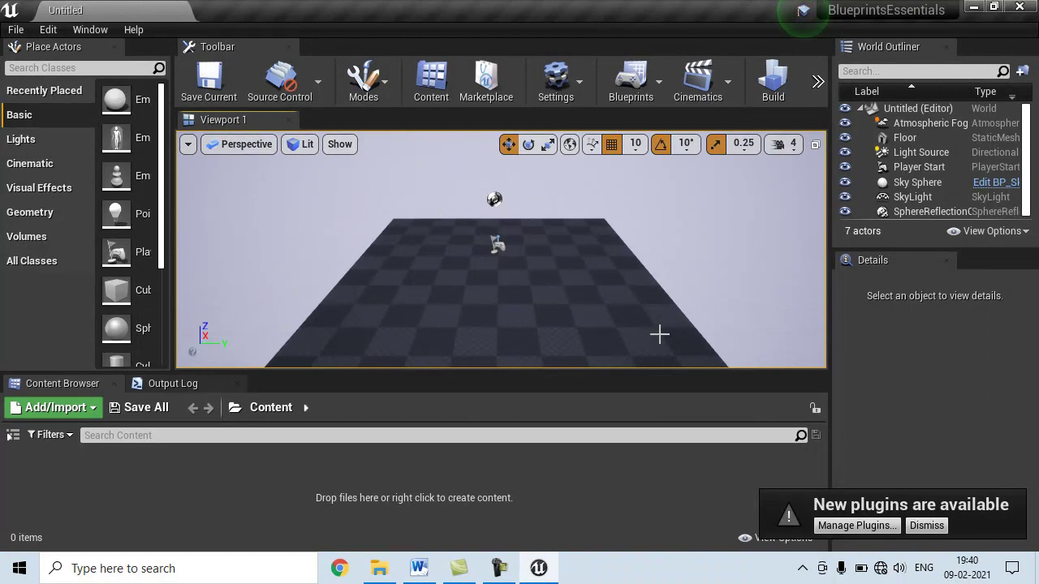
- Dismiss the 'New plugins are available' notification
left_click(926, 525)
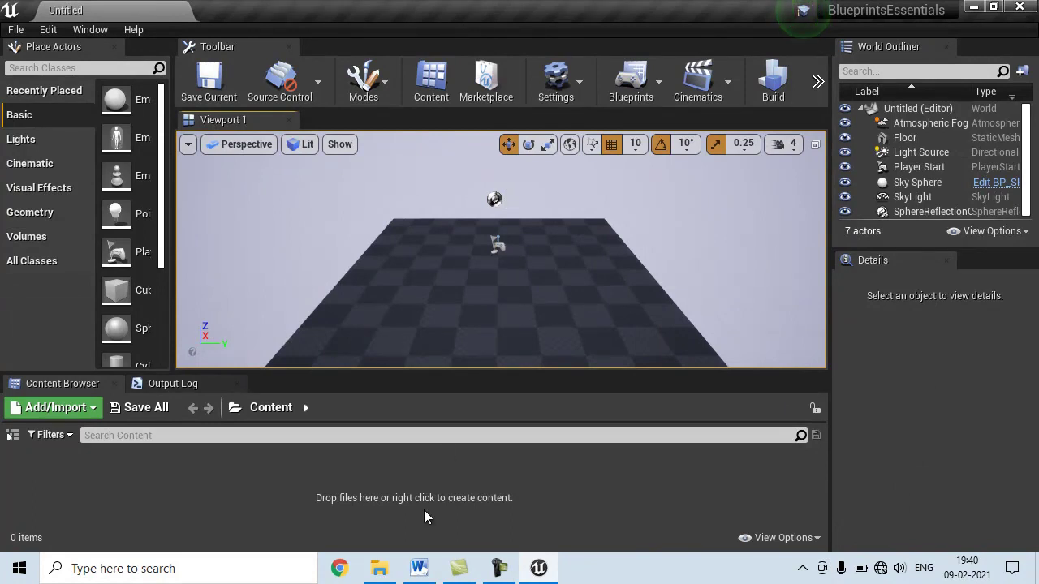
- Highlight step 1 of the level-saving notes in Word
left_click(419, 568)
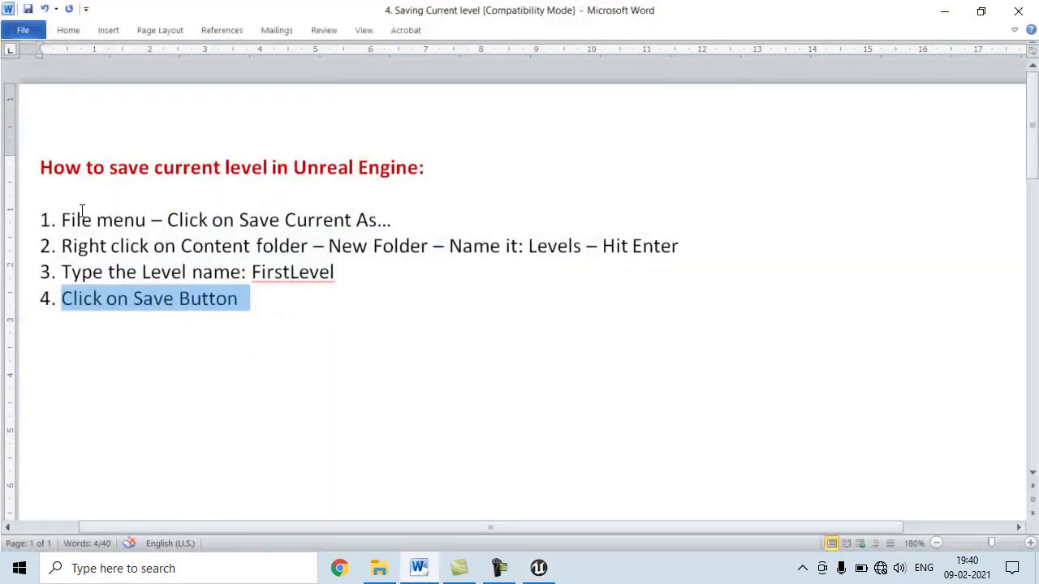
left_click_drag(62, 220, 151, 220)
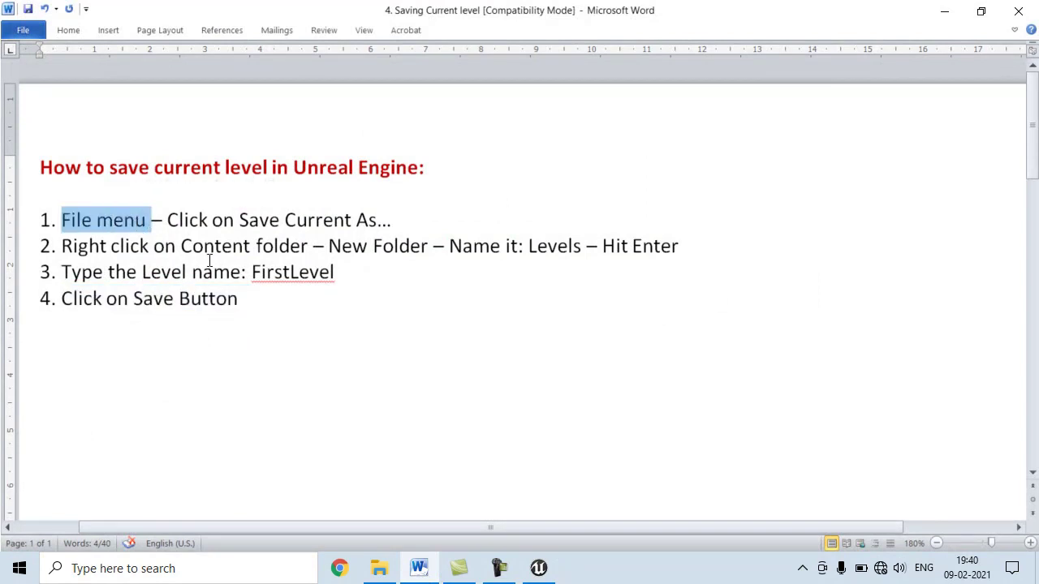
left_click_drag(240, 220, 393, 220)
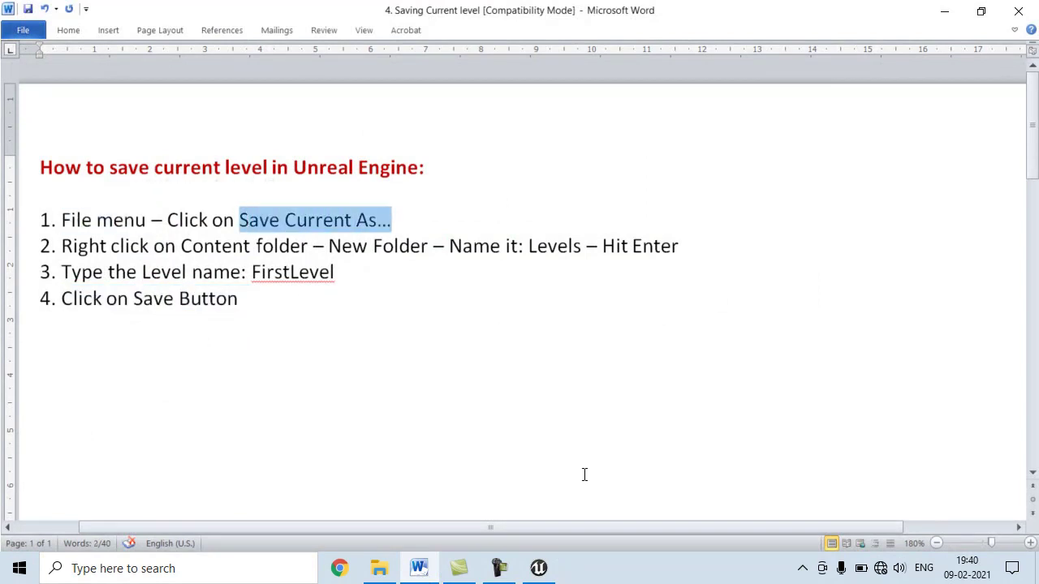
- Open Unreal's File > Save Current As dialog, then return to the Word notes
left_click(542, 569)
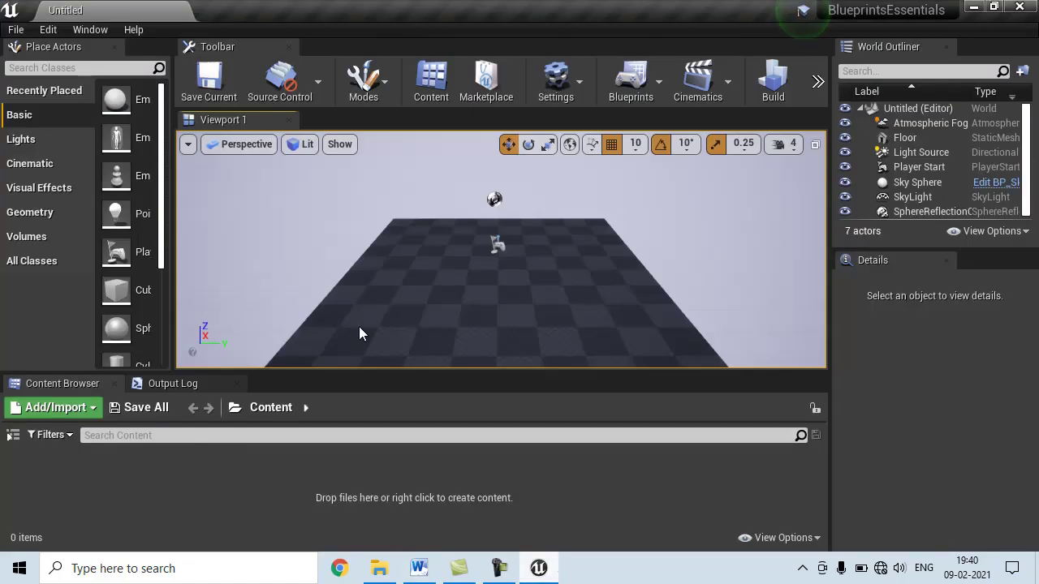
left_click(16, 29)
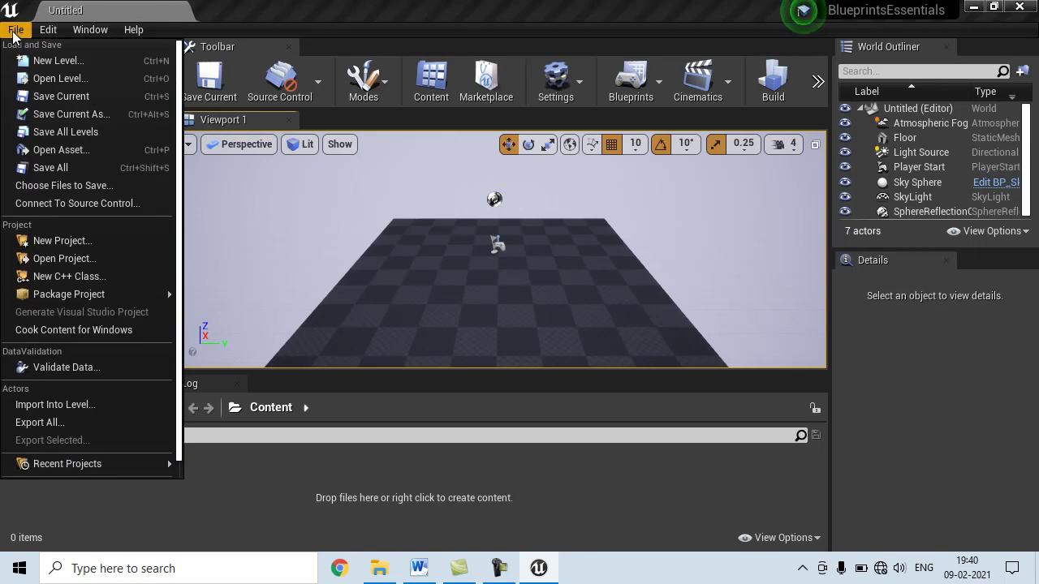
left_click(97, 114)
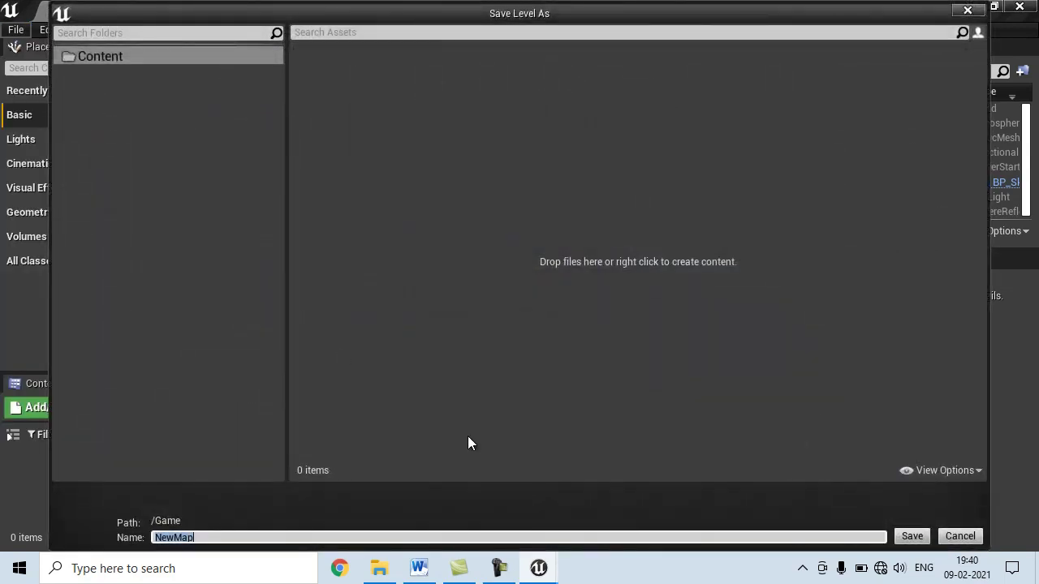
left_click(419, 568)
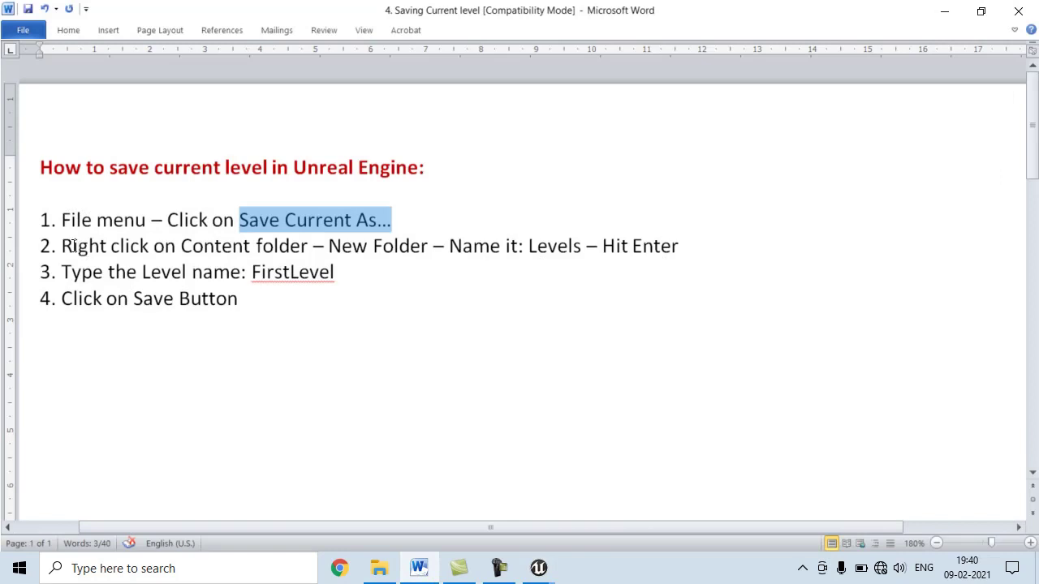
left_click_drag(73, 245, 286, 246)
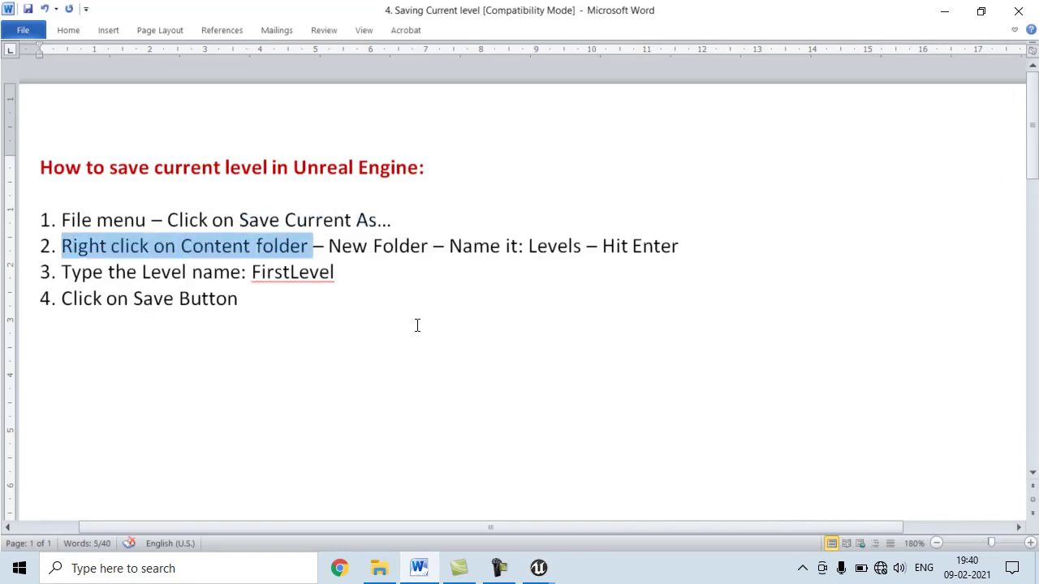
left_click_drag(329, 246, 432, 246)
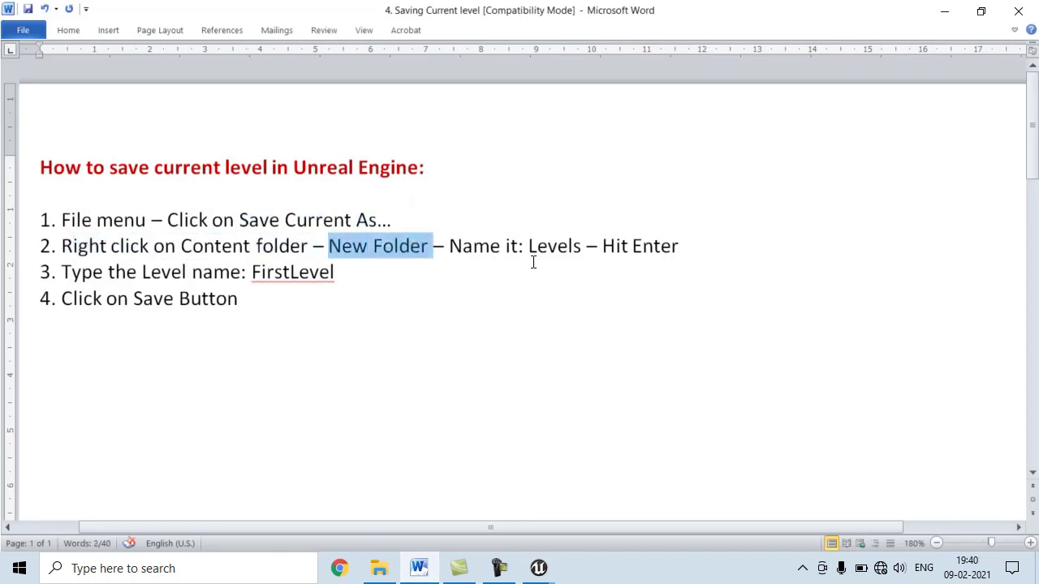
left_click_drag(528, 246, 690, 246)
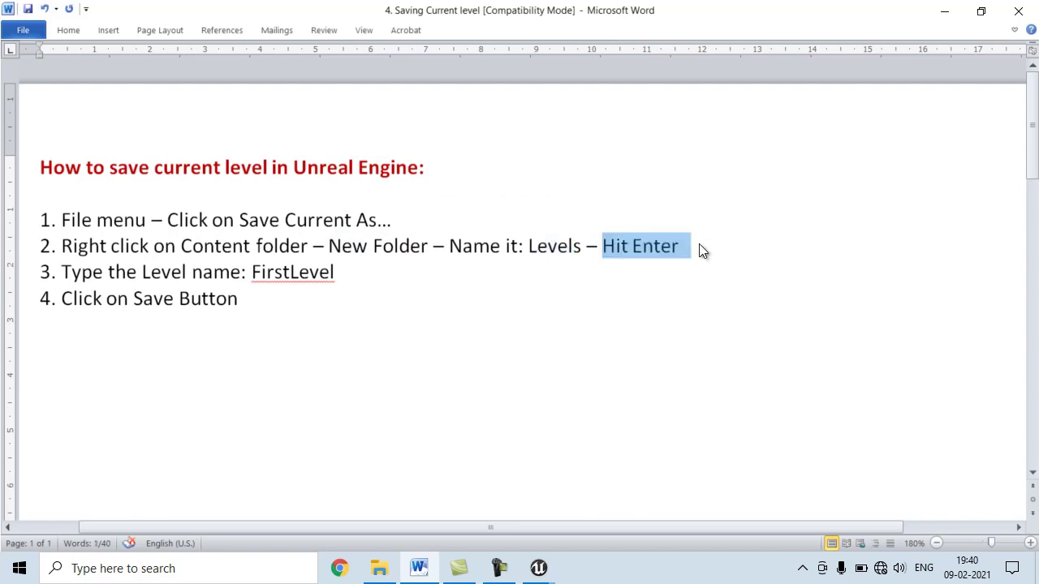
left_click(538, 568)
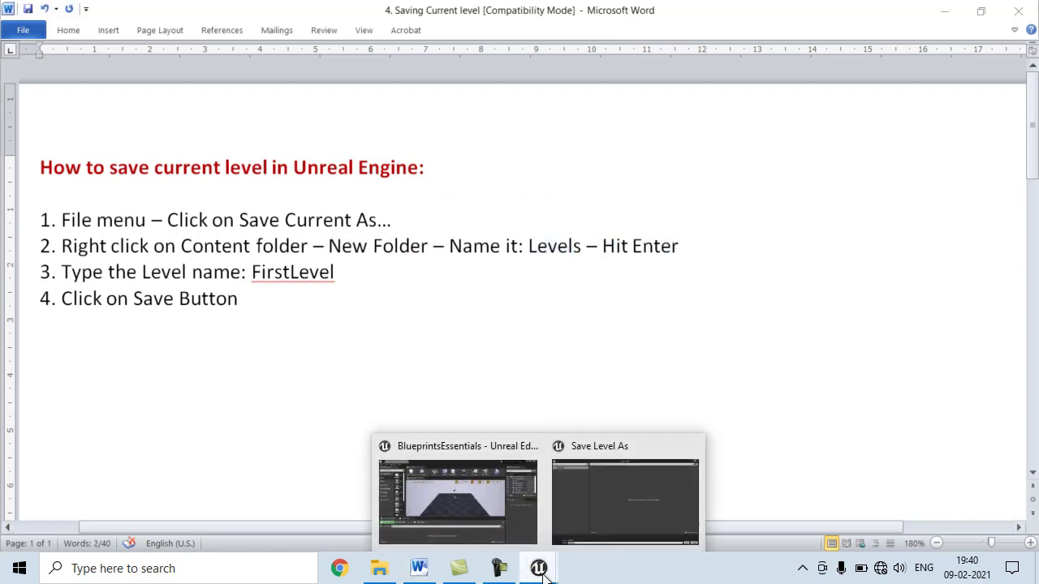
- Create a new folder named Levels under Content in the Save Level As dialog
left_click(640, 516)
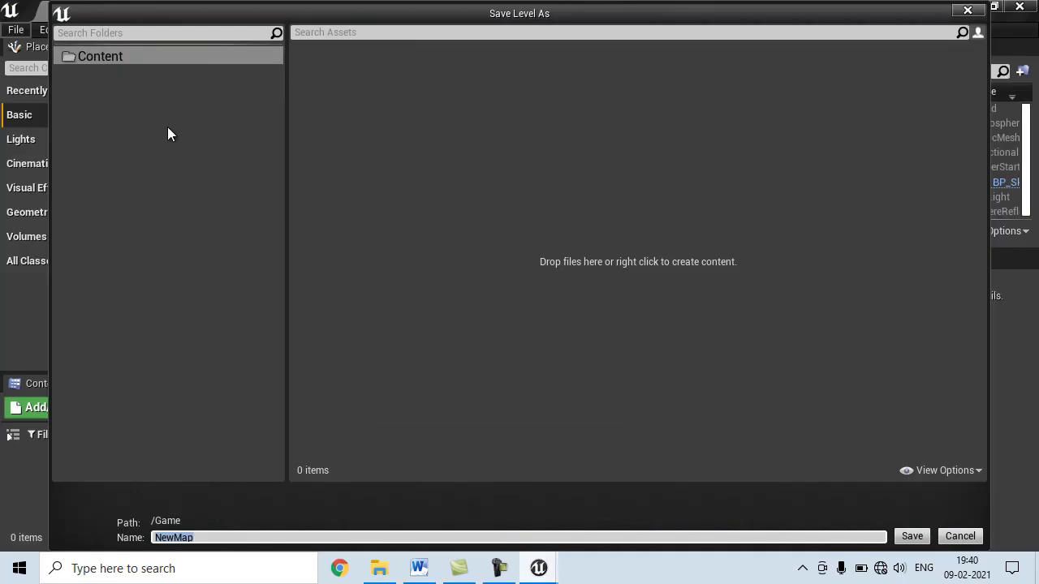
right_click(114, 56)
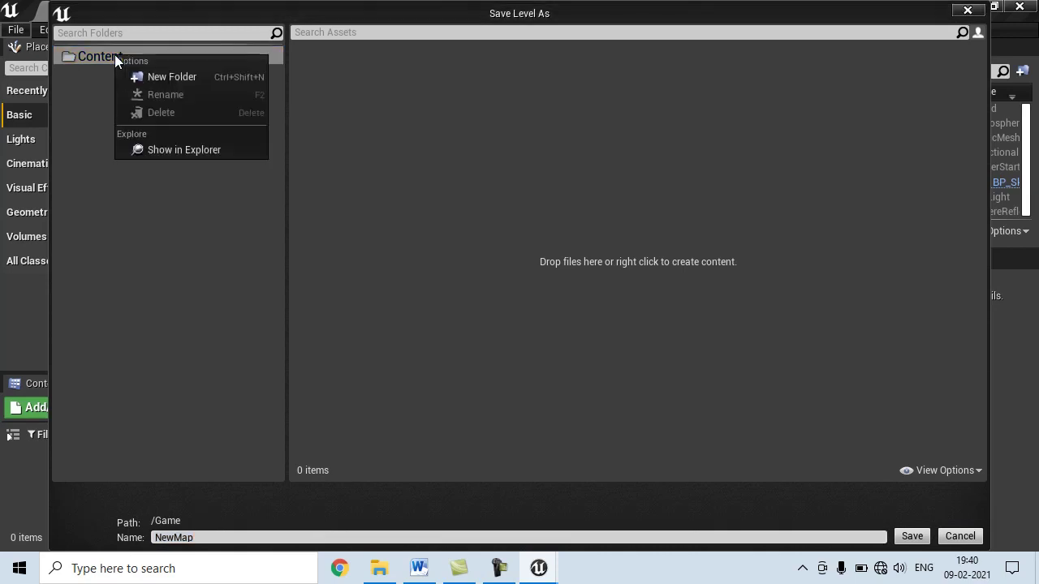
left_click(174, 77)
type("L")
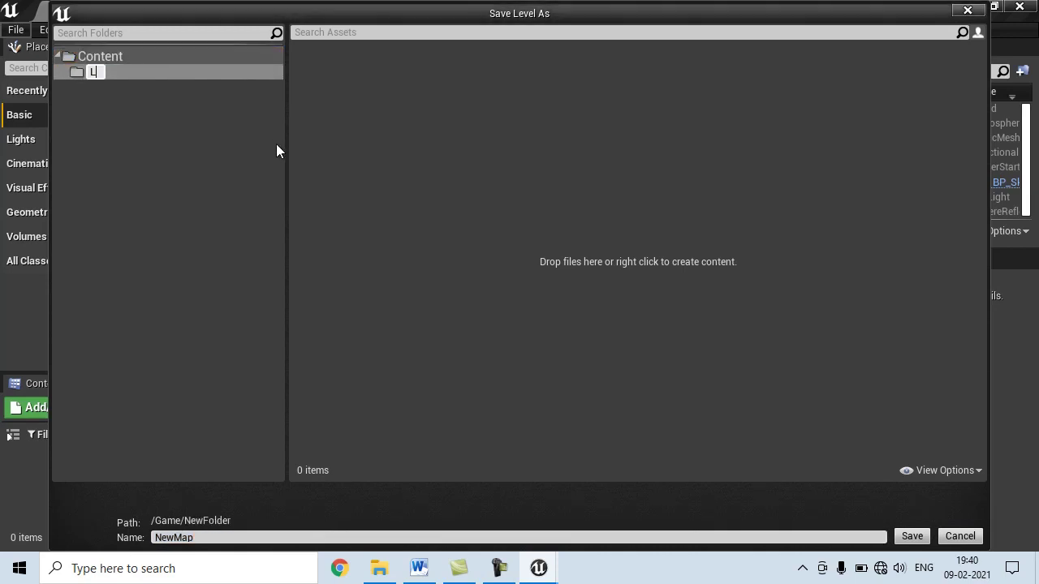
type("evels")
key("Return")
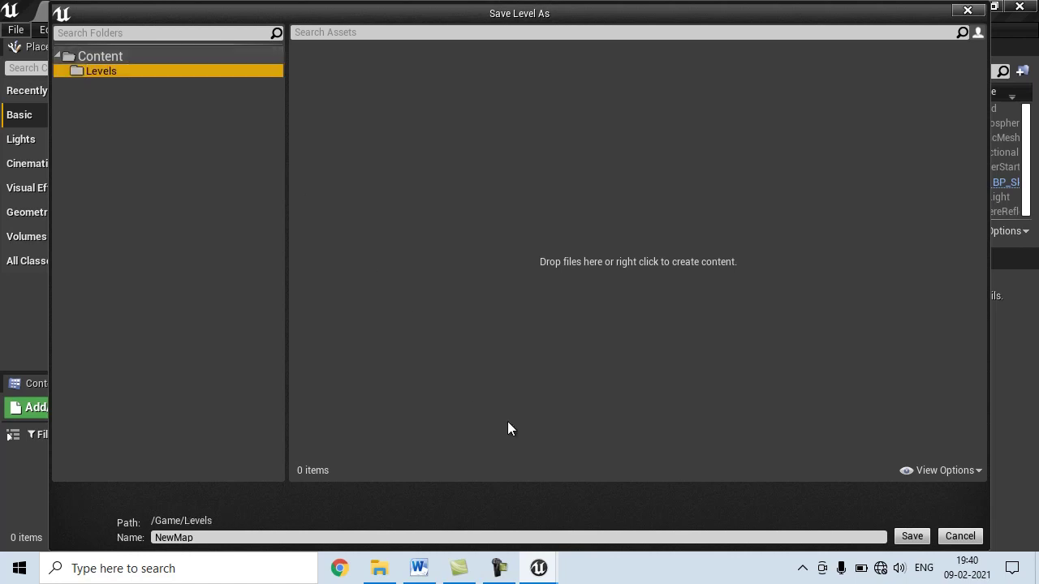
- Highlight step 3 and the name FirstLevel in the notes, then return to the save dialog
left_click(419, 568)
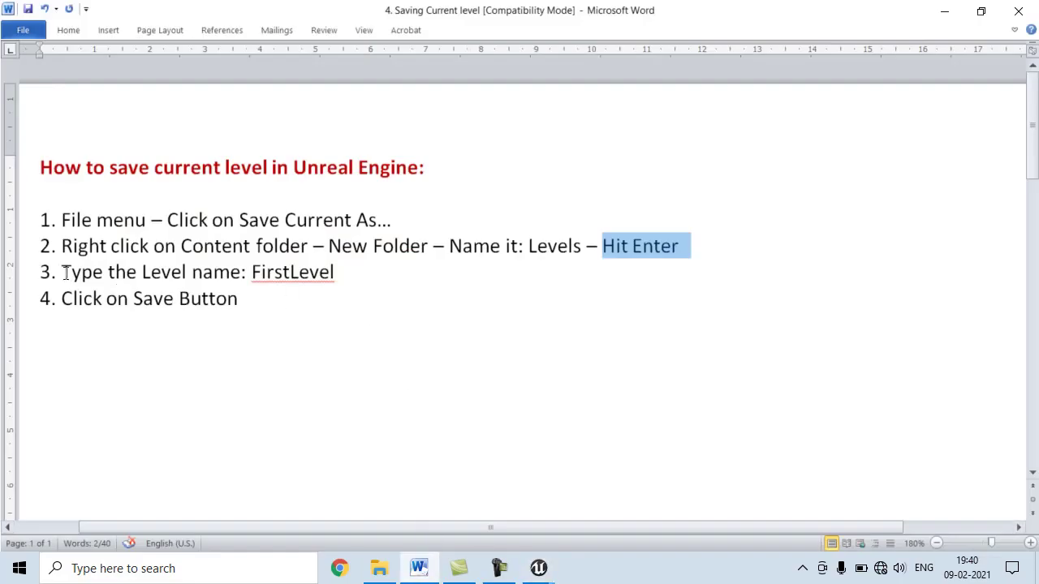
left_click_drag(63, 273, 192, 275)
double_click(289, 274)
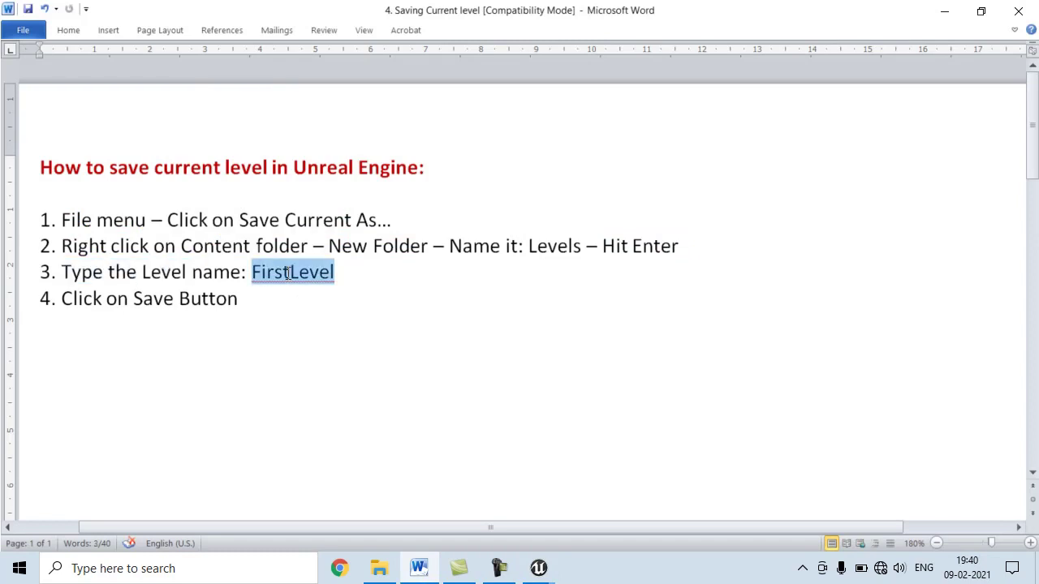
left_click(538, 568)
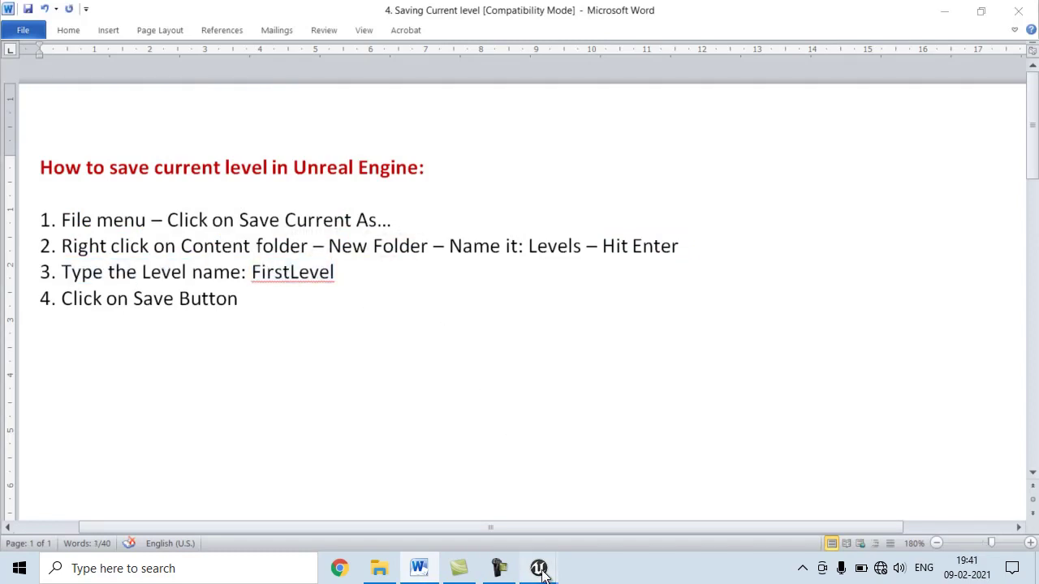
left_click(610, 485)
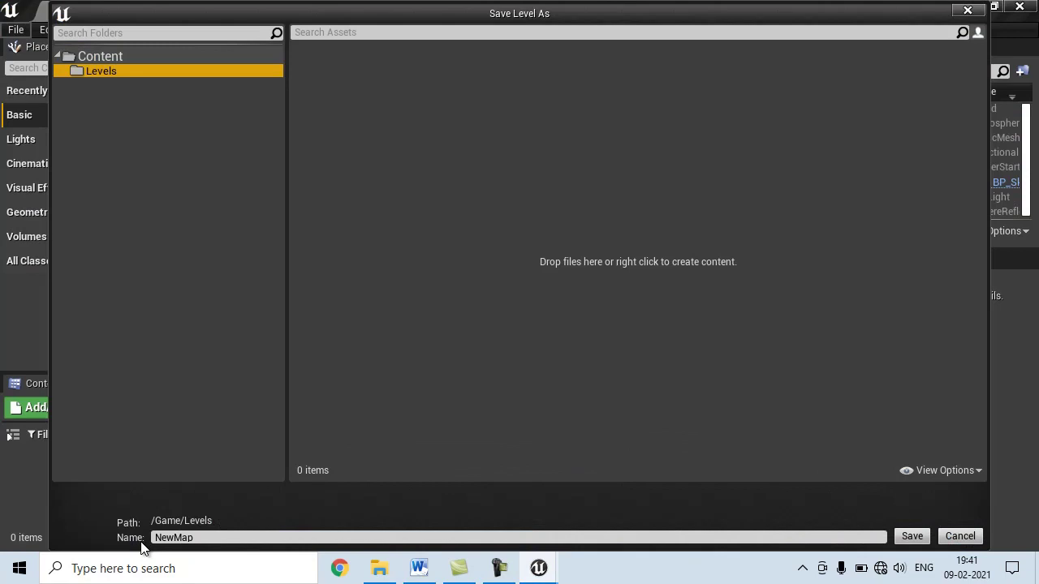
- Replace the default name NewMap with FirstLevel in the Name field
double_click(175, 539)
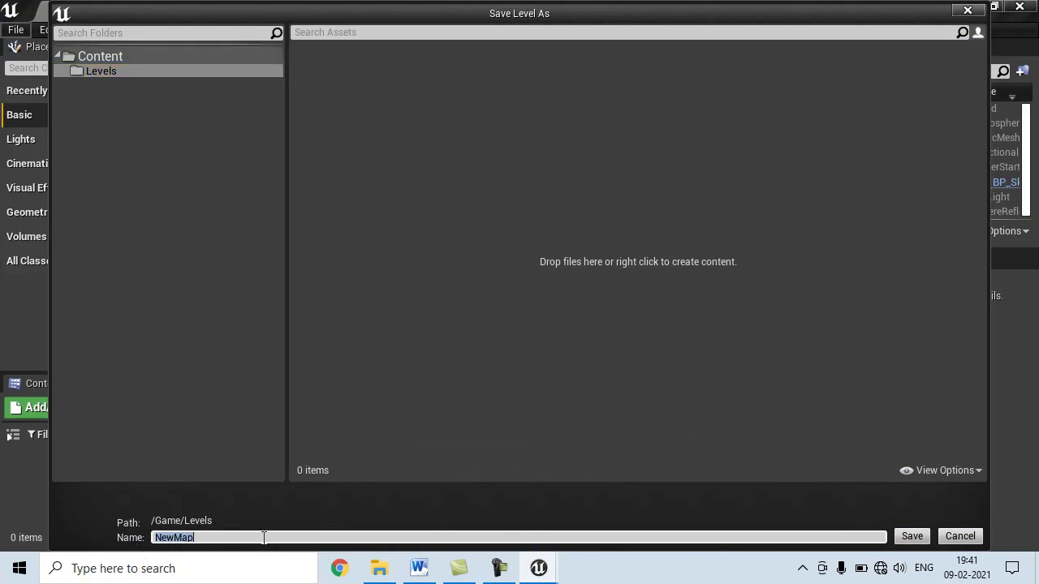
type("FirstLevel")
- Check step 4 in the notes, then save the level as FirstLevel in Content/Levels
left_click(418, 568)
left_click_drag(106, 298, 287, 299)
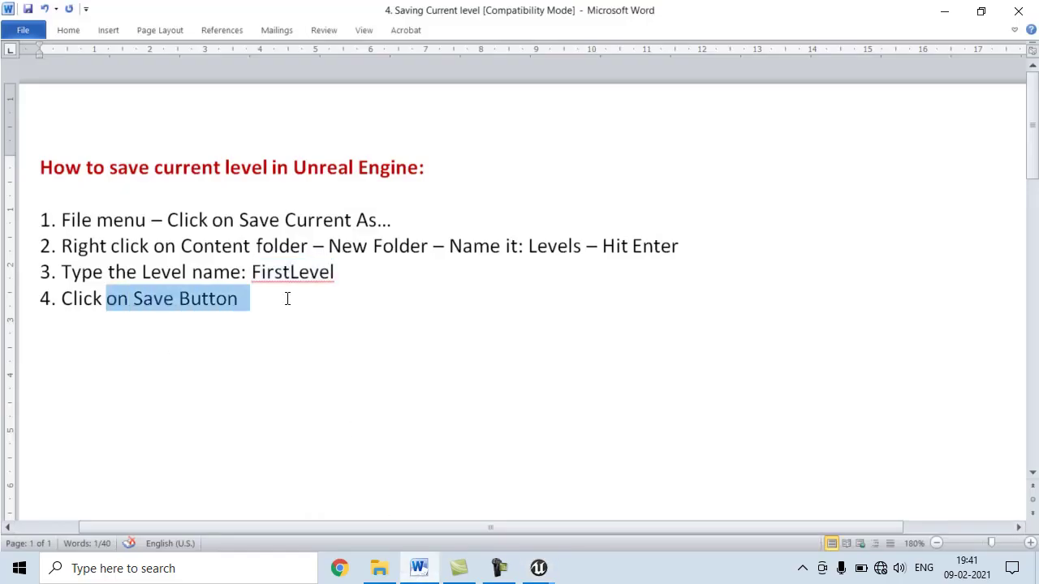
left_click(538, 568)
left_click(644, 499)
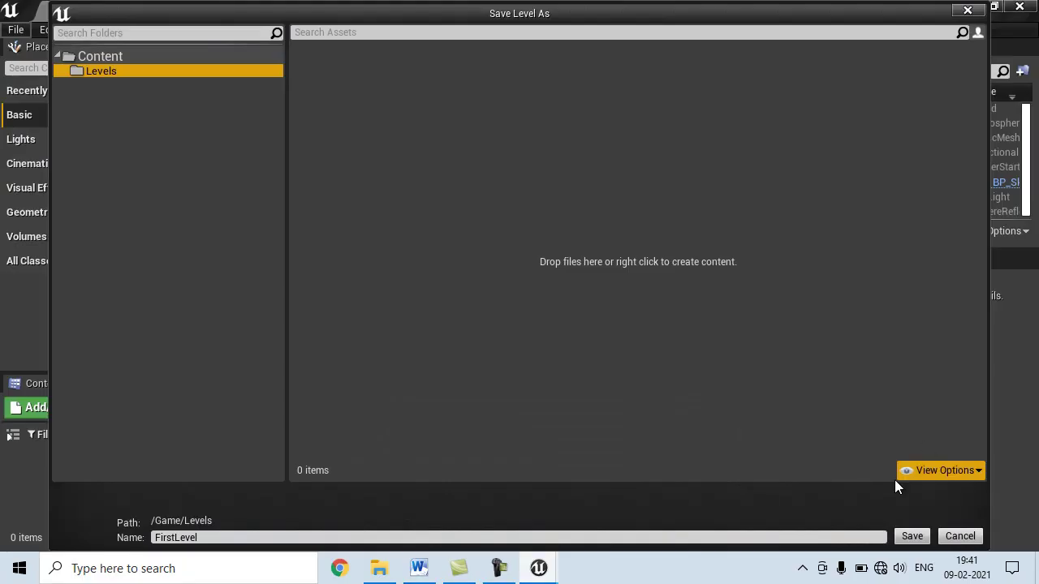
left_click(912, 537)
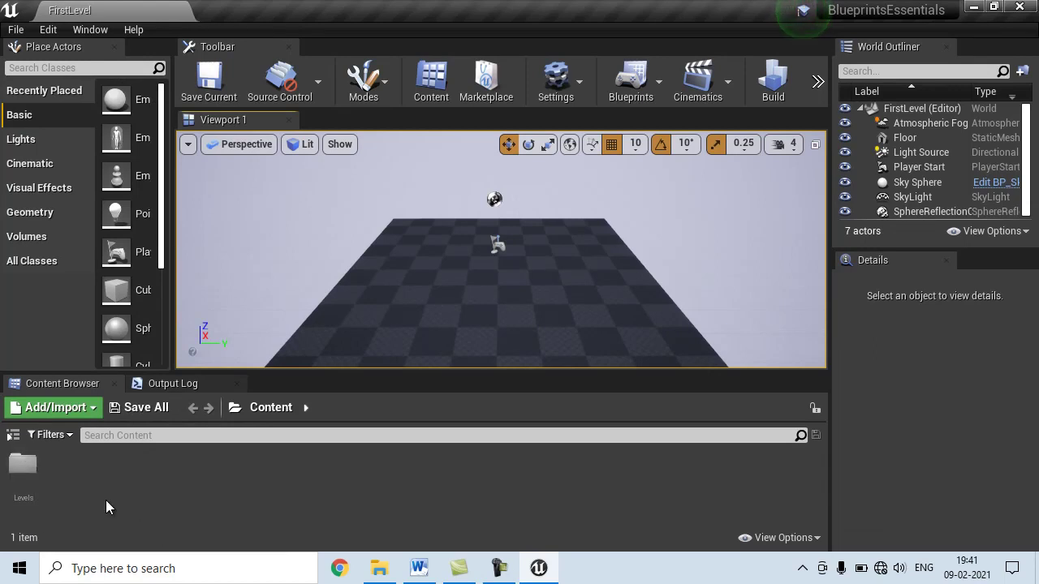
- Browse into Levels to see FirstLevel and FirstLevel_BuiltData; open and close the File menu
double_click(23, 464)
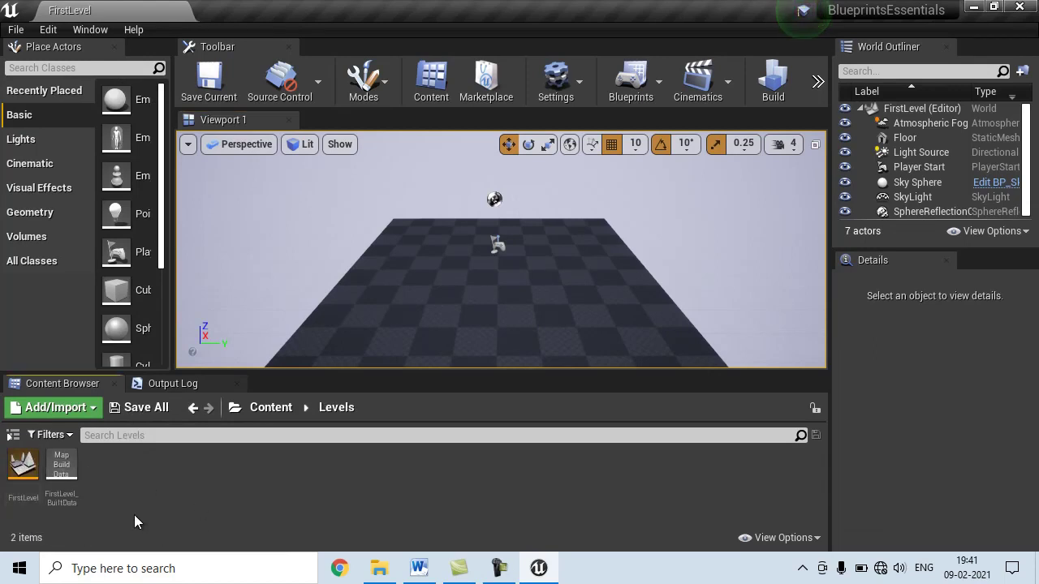
mouse_move(15, 29)
left_click(15, 30)
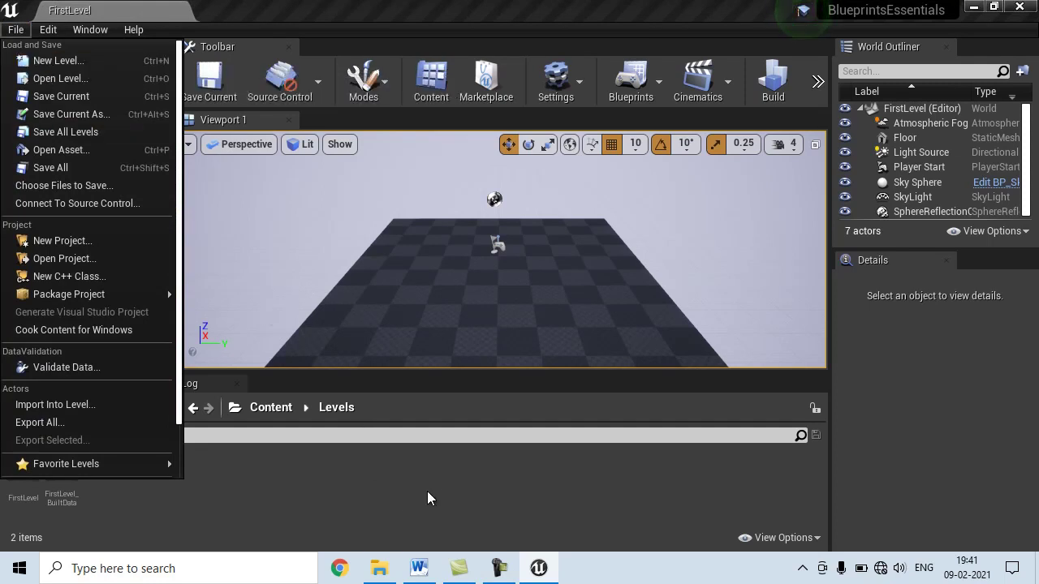
left_click(478, 488)
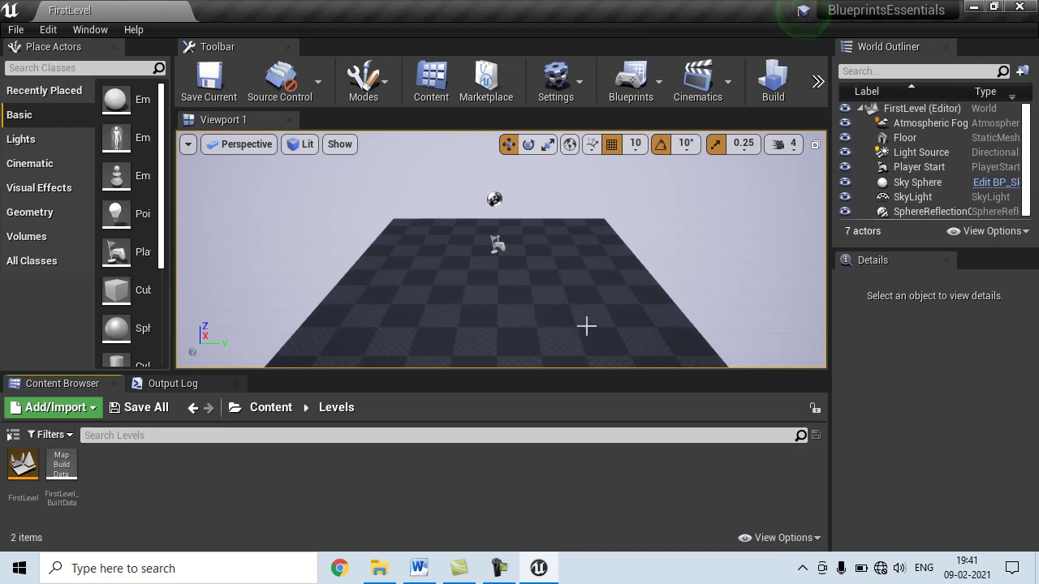
- Minimize the Unreal Editor and Word windows to reveal the desktop
left_click(973, 8)
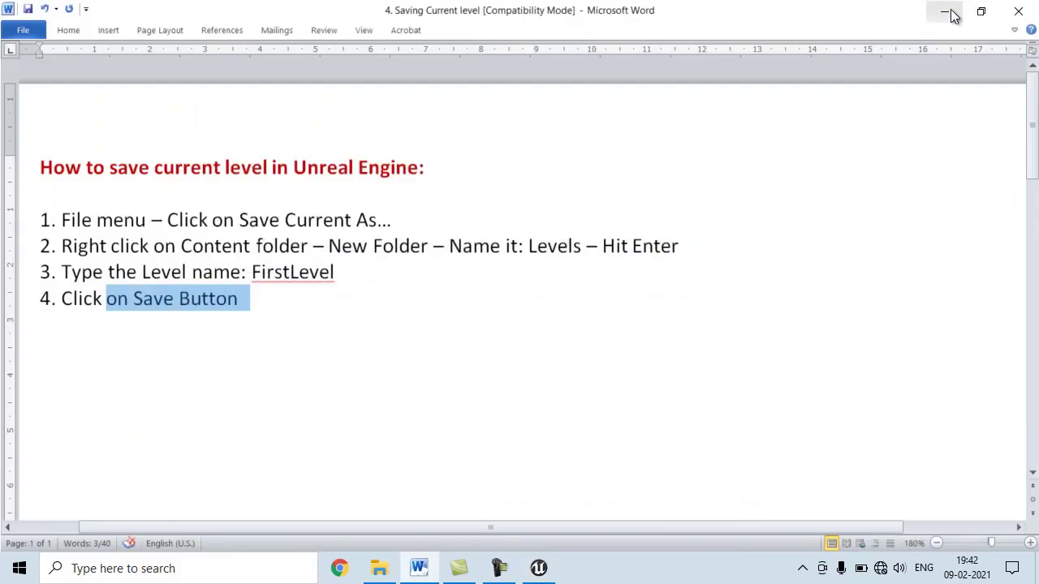
left_click(947, 10)
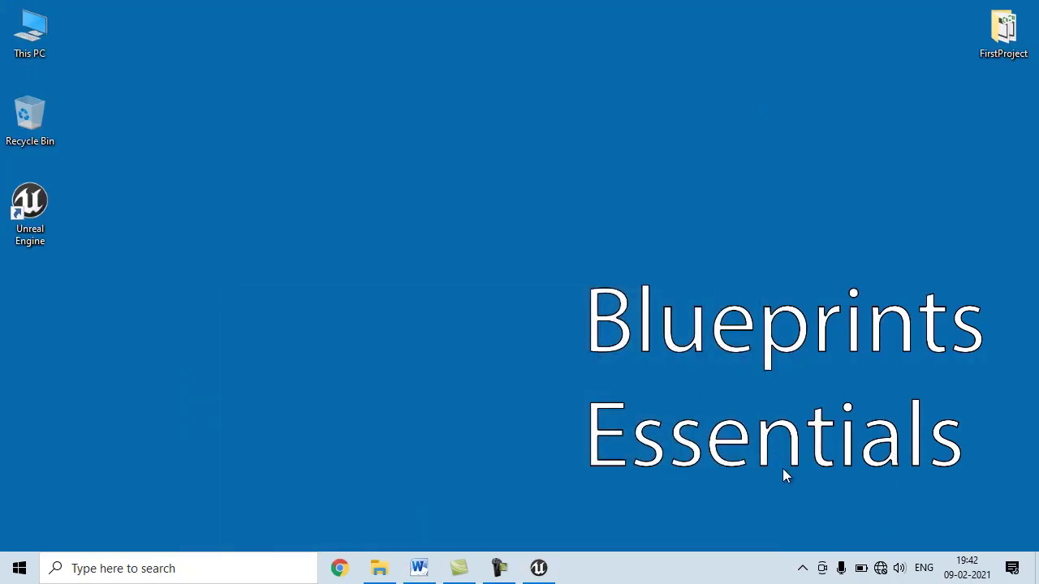